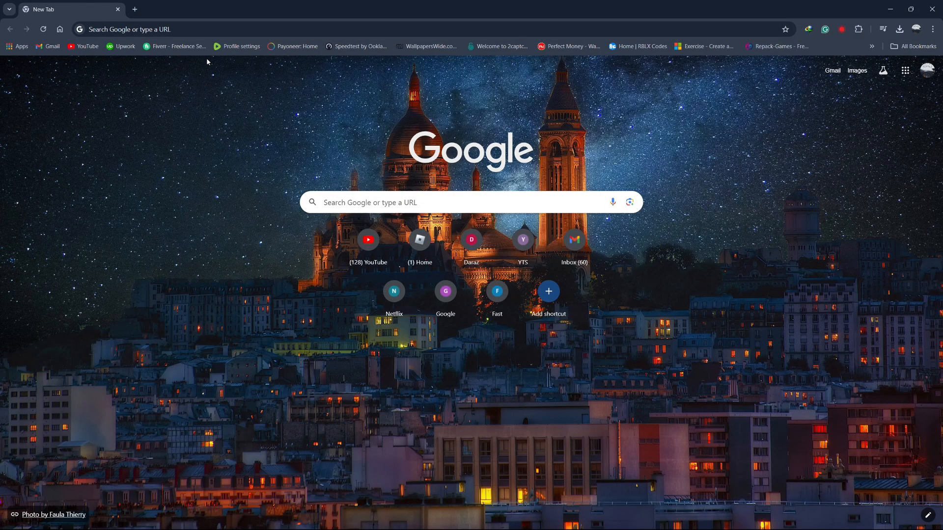
Step: Run a Google search for webull from the Chrome address bar
{"action": "left_click", "coordinate": [198, 29]}
{"action": "type", "text": "w"}
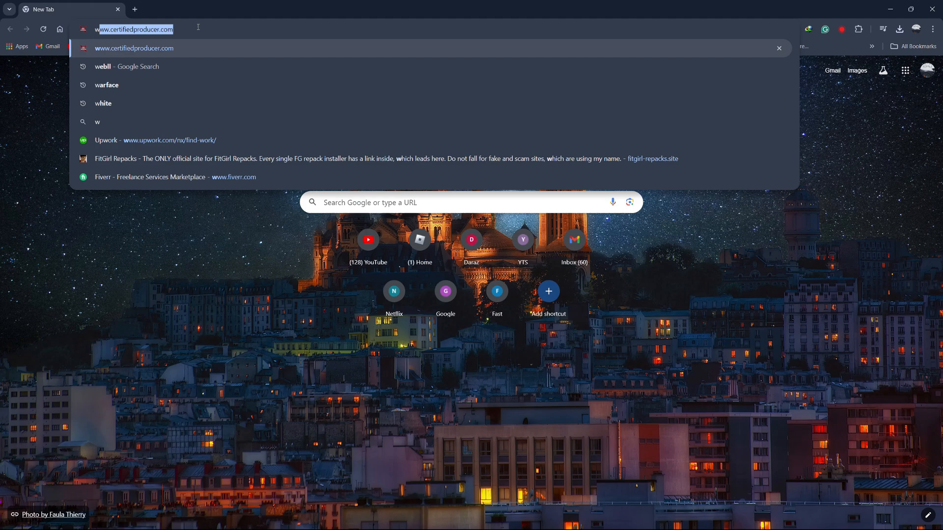
{"action": "type", "text": "ebull"}
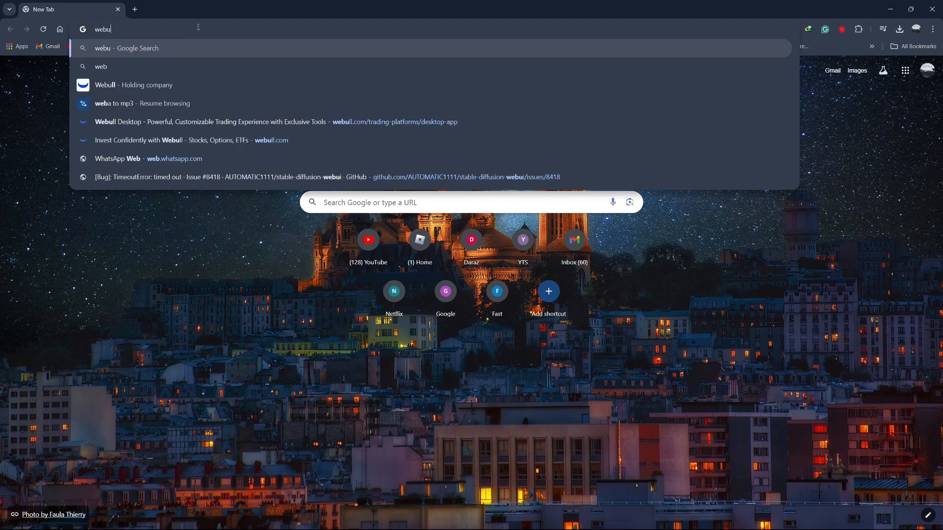
{"action": "key", "text": "Return"}
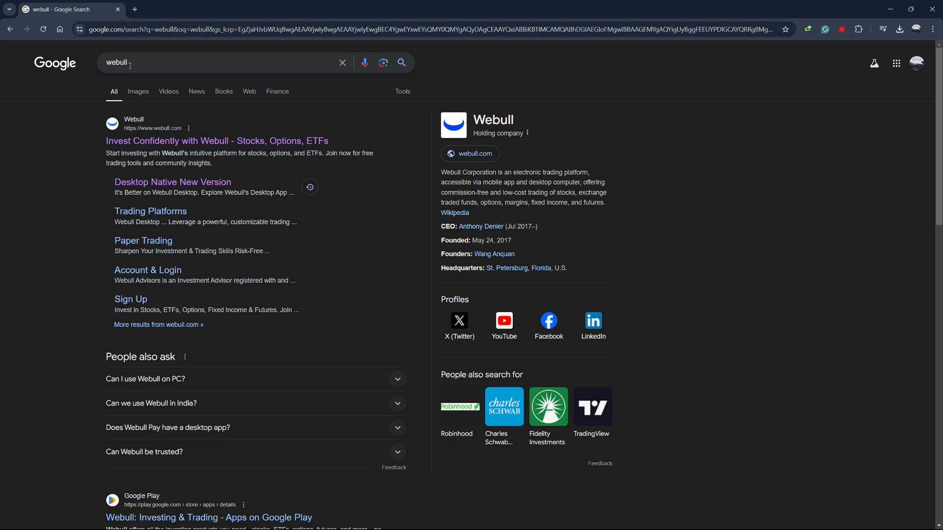
Step: From webull.com's Desktop Native page, start the Download For Windows installer
{"action": "left_click", "coordinate": [199, 143]}
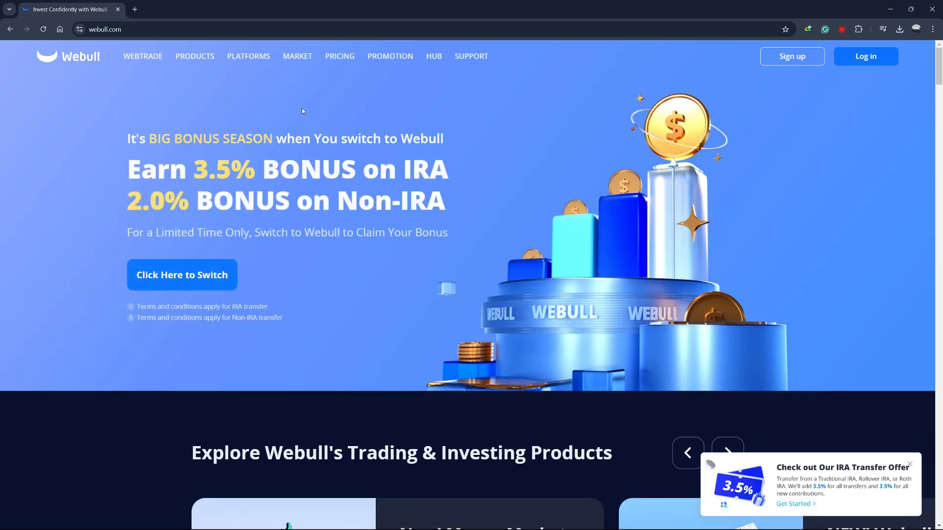
{"action": "mouse_move", "coordinate": [248, 56]}
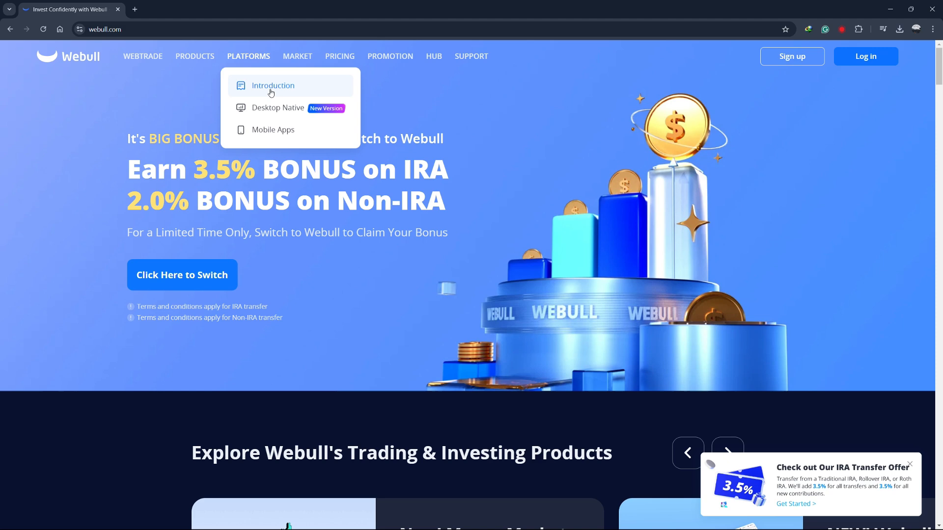
{"action": "left_click", "coordinate": [281, 113]}
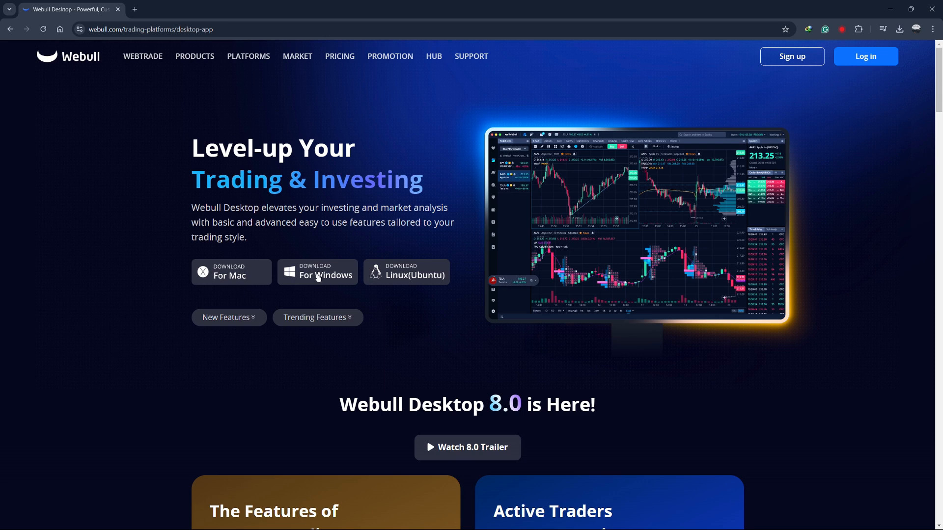
{"action": "left_click", "coordinate": [317, 278]}
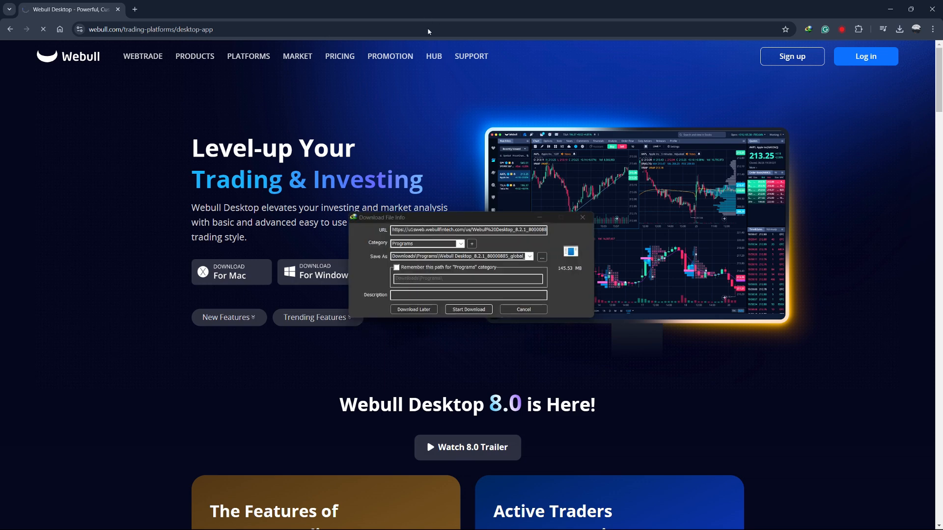
{"action": "left_click", "coordinate": [468, 308]}
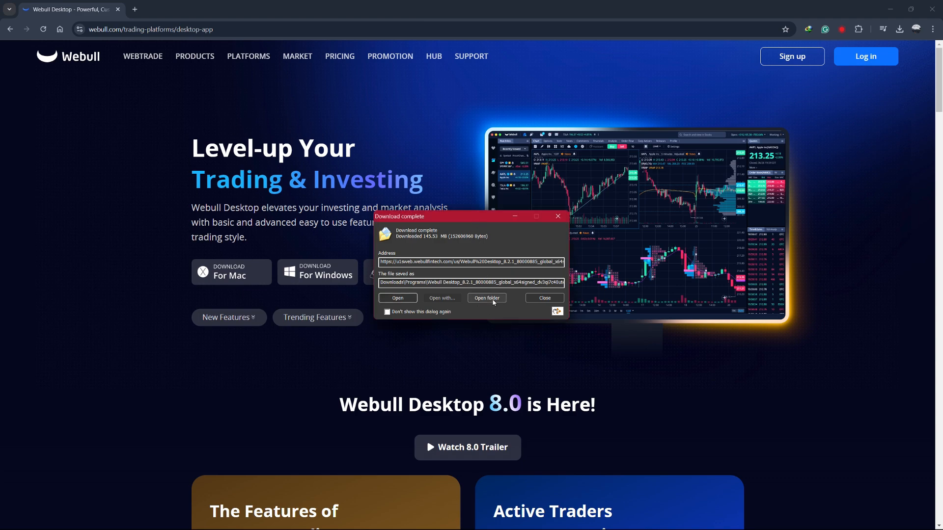
Step: Delete the old DiscordSetup and GooglePlayGames installers from the Programs download folder
{"action": "left_click", "coordinate": [487, 297]}
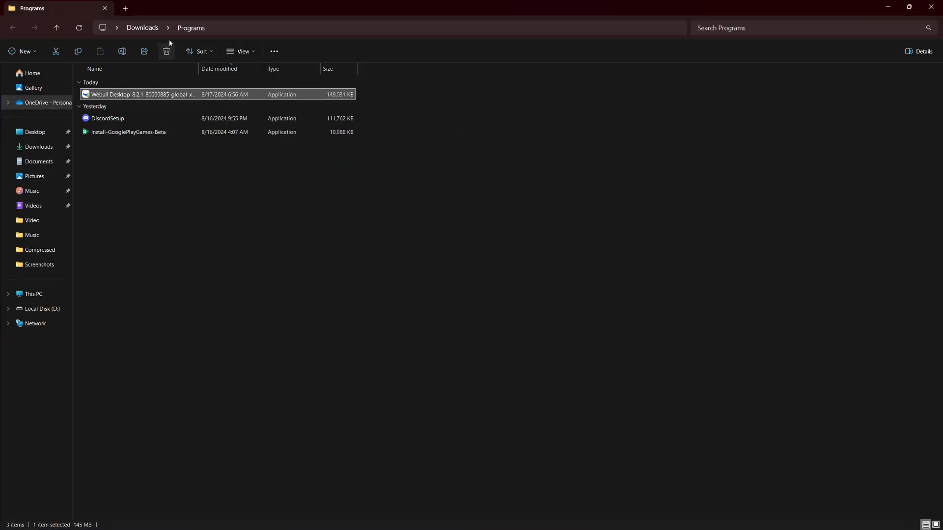
{"action": "left_click", "coordinate": [107, 119]}
{"action": "left_click", "coordinate": [128, 131], "text": "shift"}
{"action": "key", "text": "Delete"}
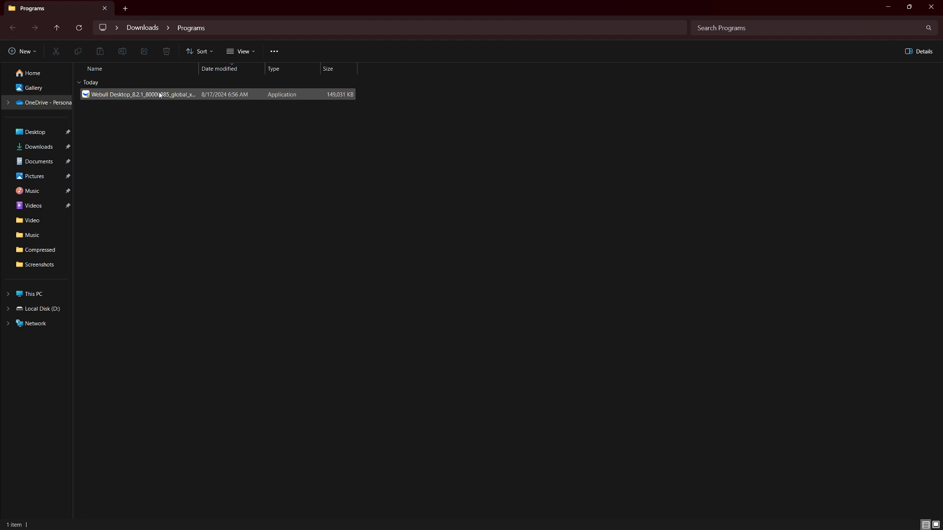
Step: Install Webull Desktop to the default folder with a desktop shortcut created
{"action": "double_click", "coordinate": [160, 95]}
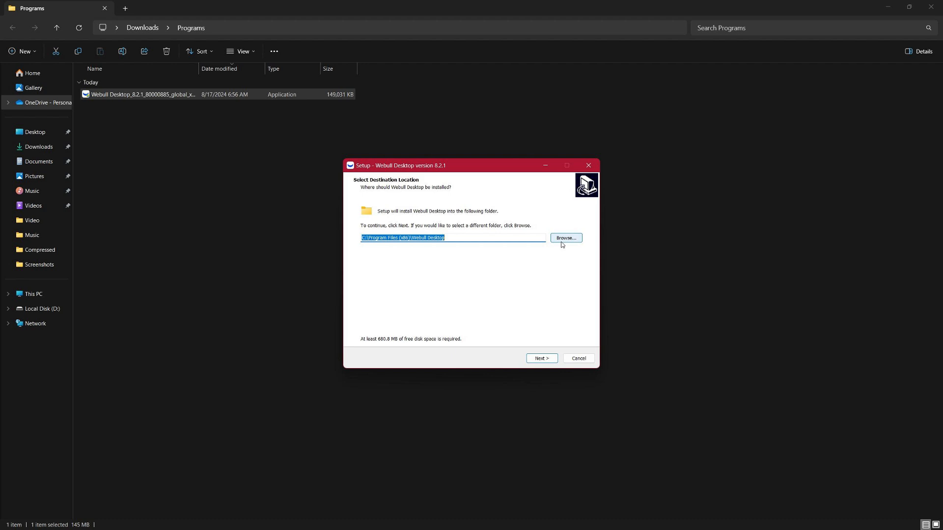
{"action": "left_click", "coordinate": [542, 358]}
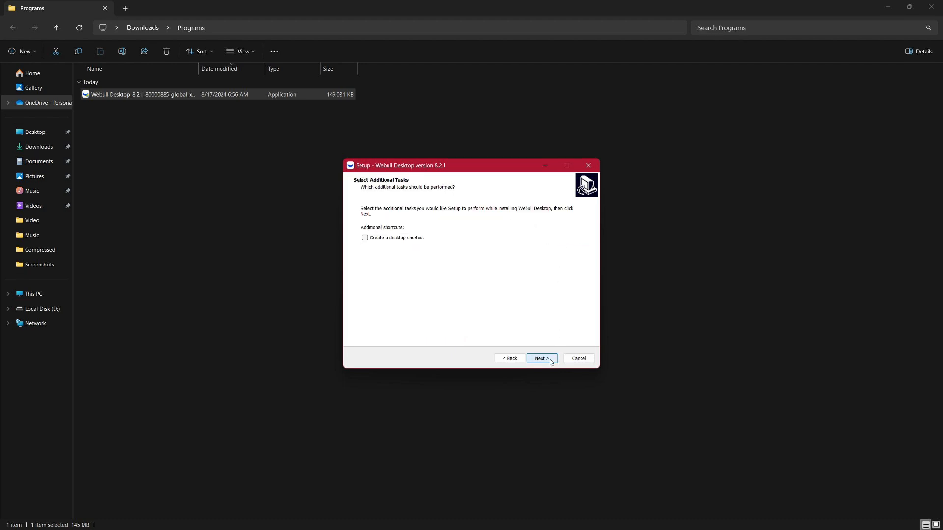
{"action": "left_click", "coordinate": [365, 239]}
{"action": "left_click", "coordinate": [542, 358]}
{"action": "left_click", "coordinate": [542, 358]}
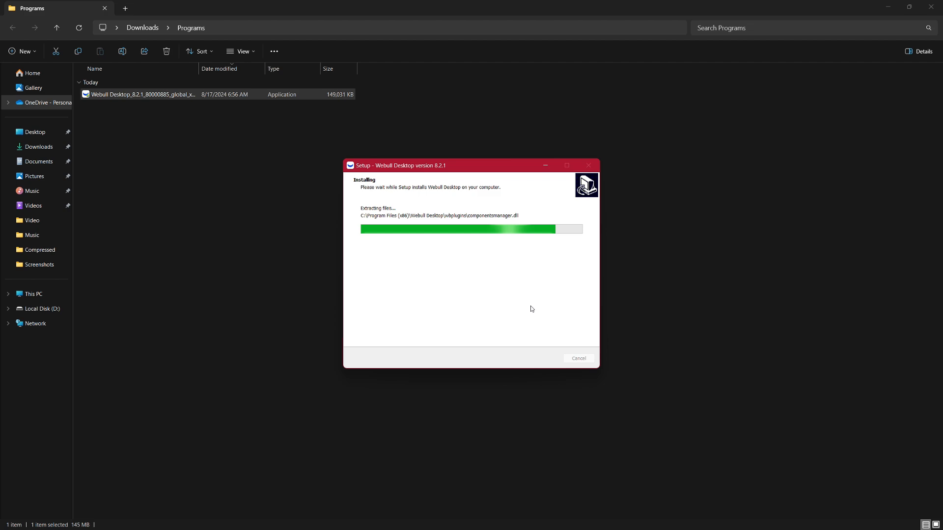
Step: Finish setup, start a Google sign-in at the Welcome prompt, then cancel it
{"action": "left_click", "coordinate": [542, 359]}
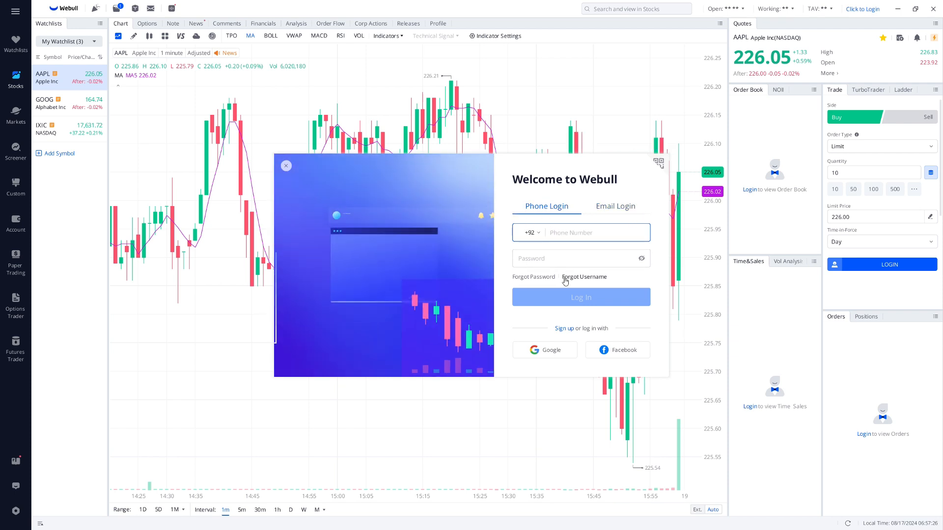
{"action": "left_click", "coordinate": [545, 350]}
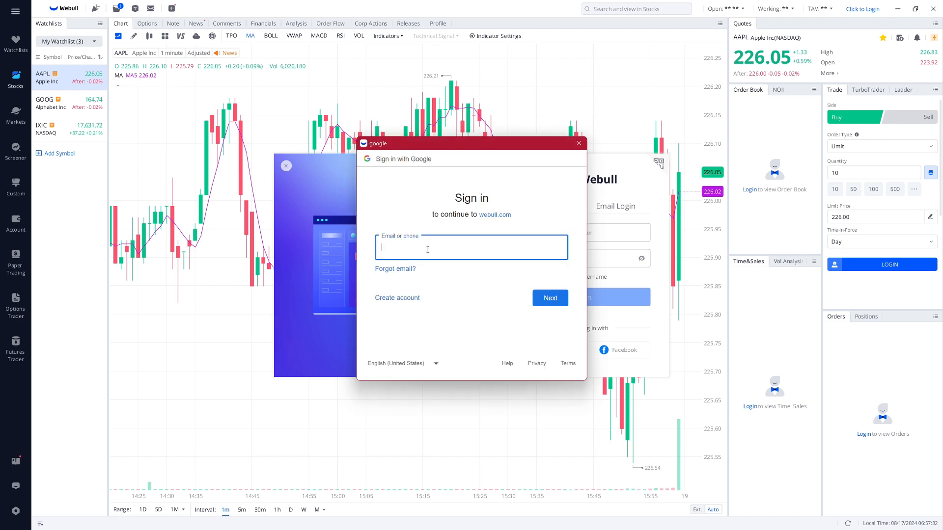
{"action": "type", "text": "Zeeshan"}
{"action": "left_click", "coordinate": [579, 144]}
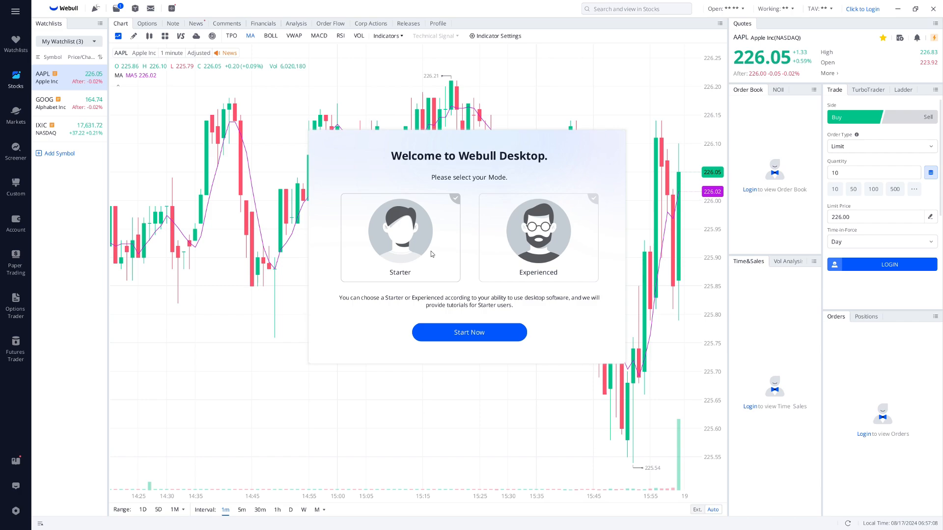
Step: Choose Starter mode and dismiss the tutorial intro, layout and save-settings tips
{"action": "left_click", "coordinate": [434, 231]}
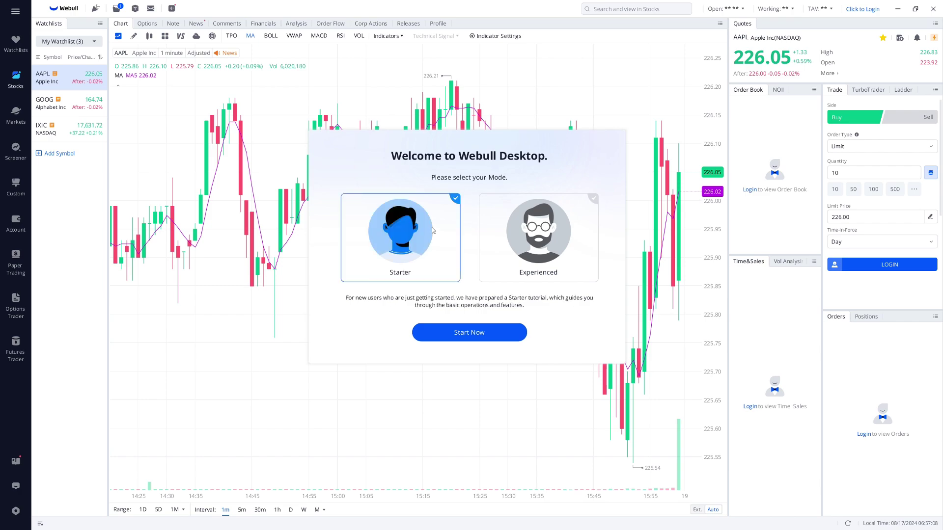
{"action": "left_click", "coordinate": [469, 333]}
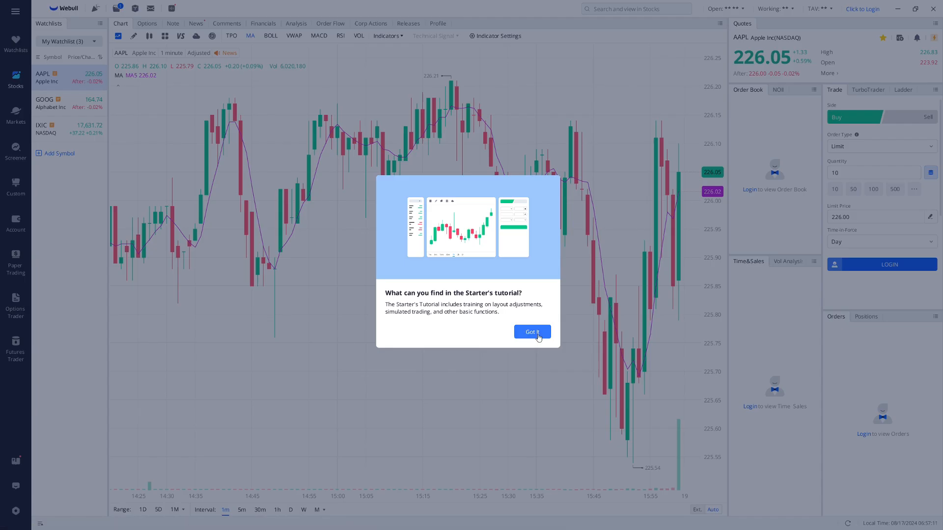
{"action": "left_click", "coordinate": [532, 332]}
{"action": "left_click", "coordinate": [707, 53]}
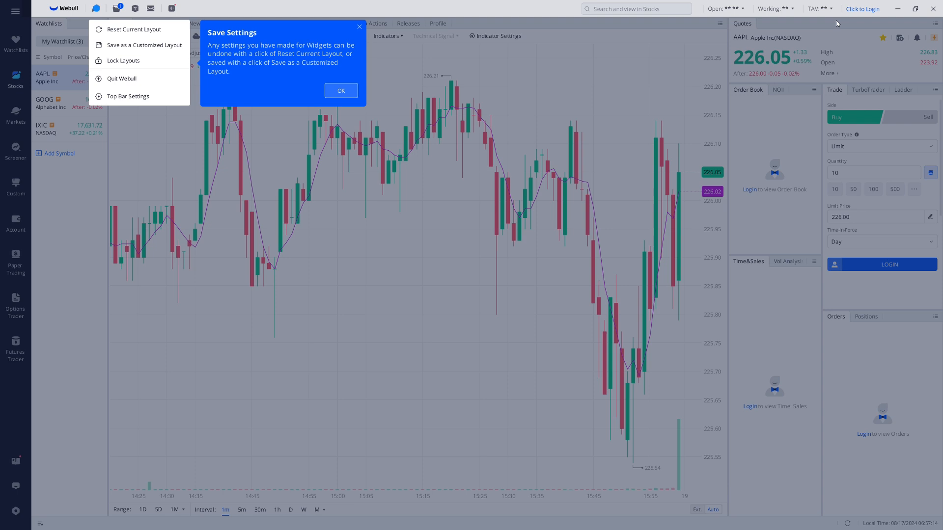
{"action": "left_click", "coordinate": [340, 90]}
Step: Dismiss the widget finder, paper trading and congratulations tips to clear the AAPL chart
{"action": "left_click", "coordinate": [161, 95]}
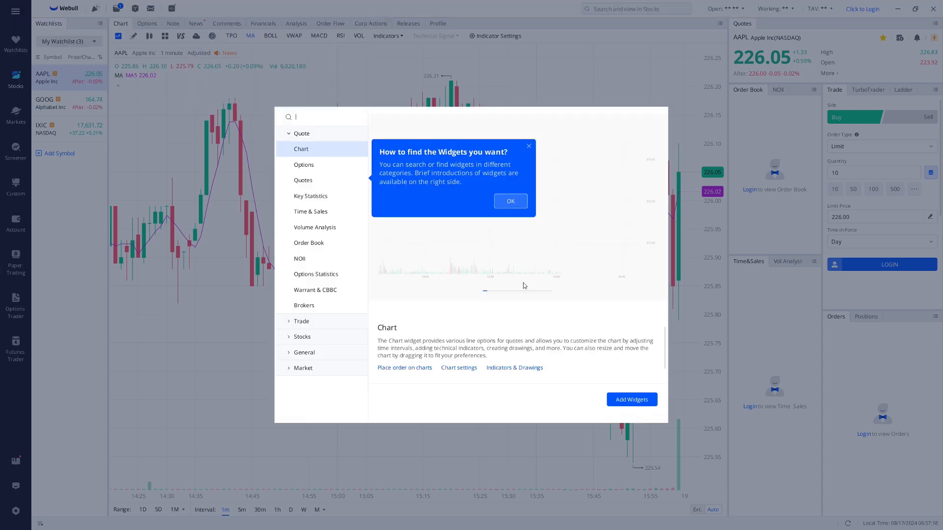
{"action": "left_click", "coordinate": [511, 202]}
{"action": "left_click", "coordinate": [171, 243]}
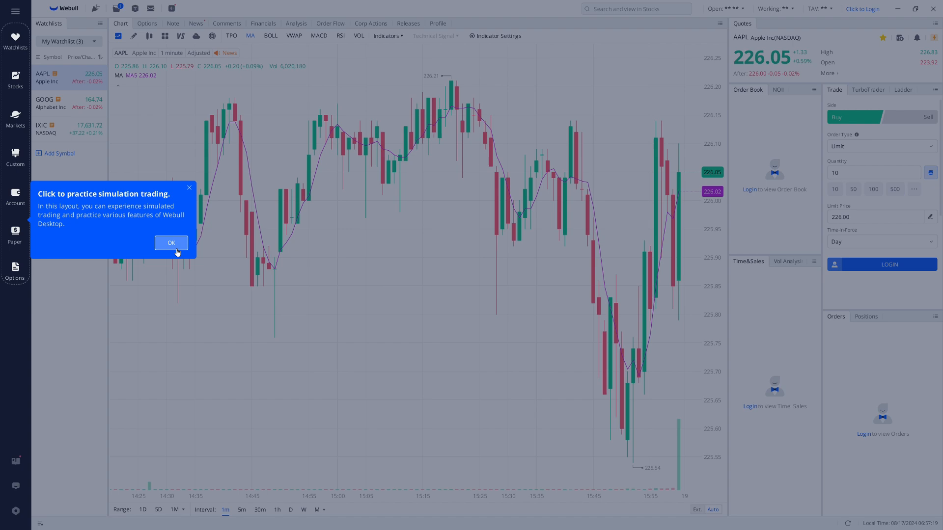
{"action": "left_click", "coordinate": [457, 298]}
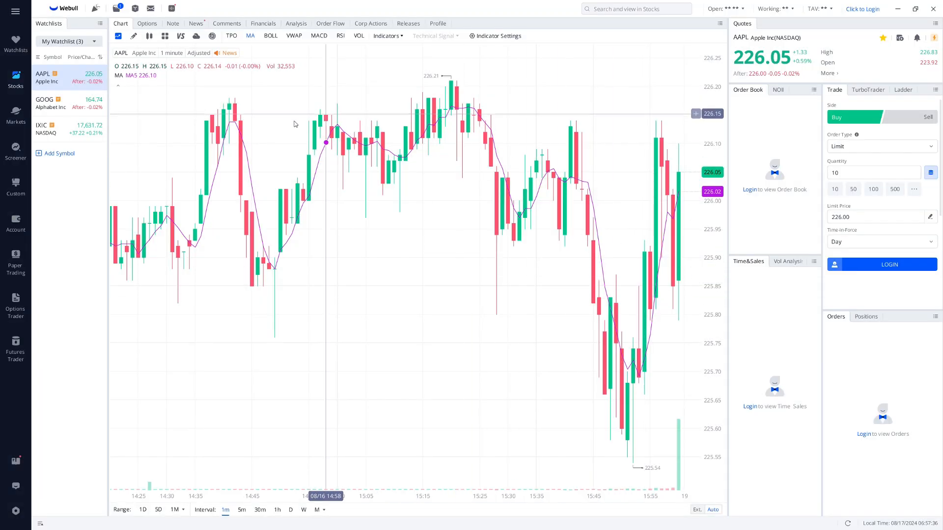
Step: Visit the Watchlists, Stocks, Markets and Screener sections from the left sidebar
{"action": "left_click", "coordinate": [16, 43]}
{"action": "left_click", "coordinate": [15, 79]}
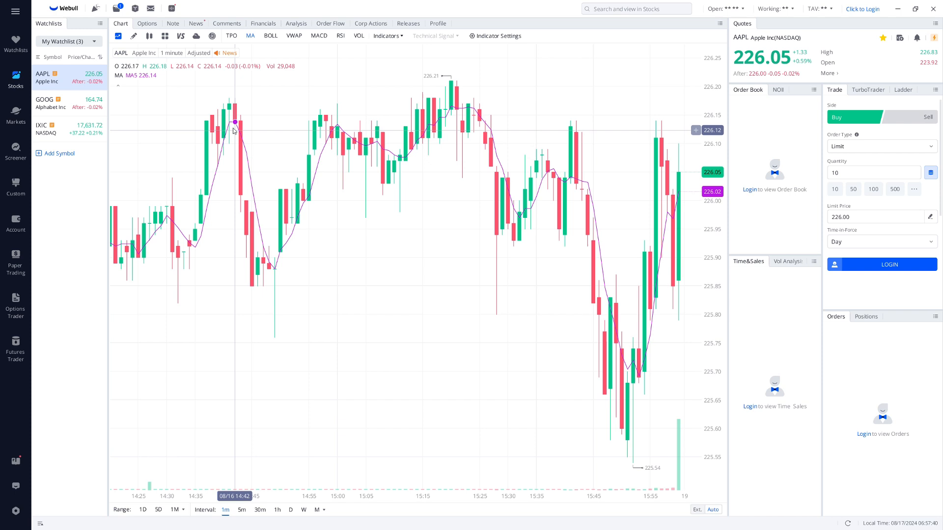
{"action": "left_click", "coordinate": [16, 115]}
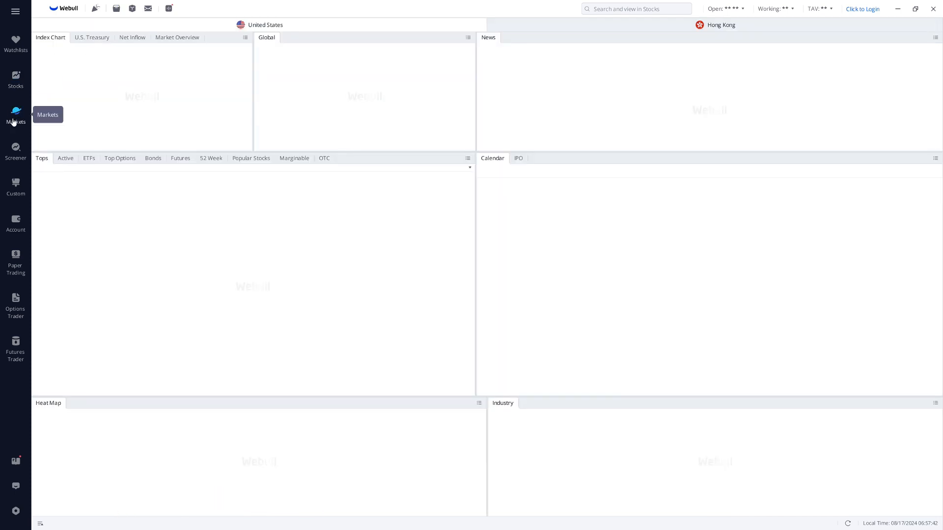
{"action": "left_click", "coordinate": [15, 150]}
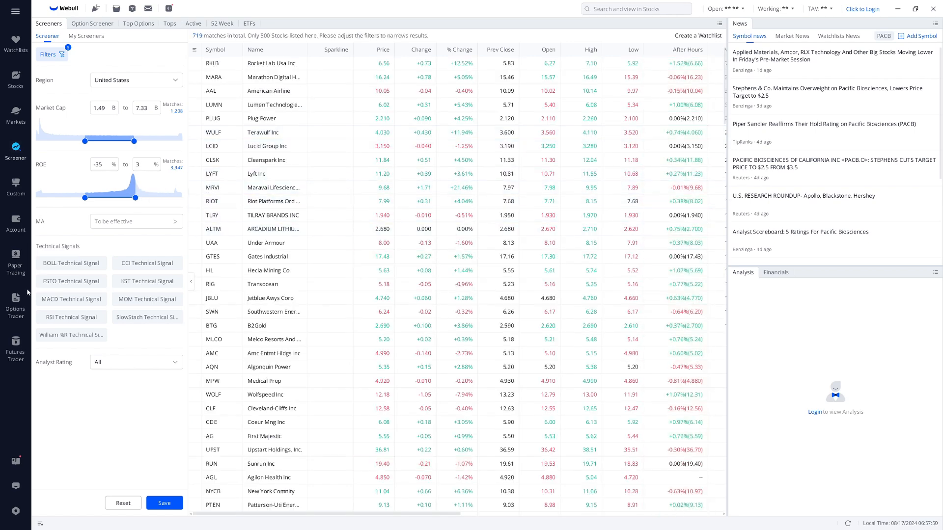
Step: Visit Options Trader, leave it, and return to the AAPL, GOOG and IXIC watchlist
{"action": "left_click", "coordinate": [15, 304]}
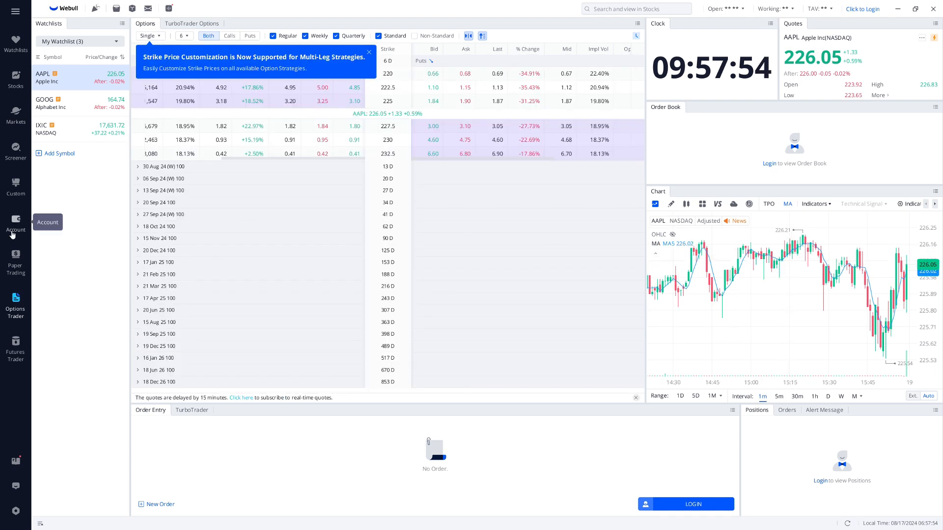
{"action": "left_click", "coordinate": [16, 462]}
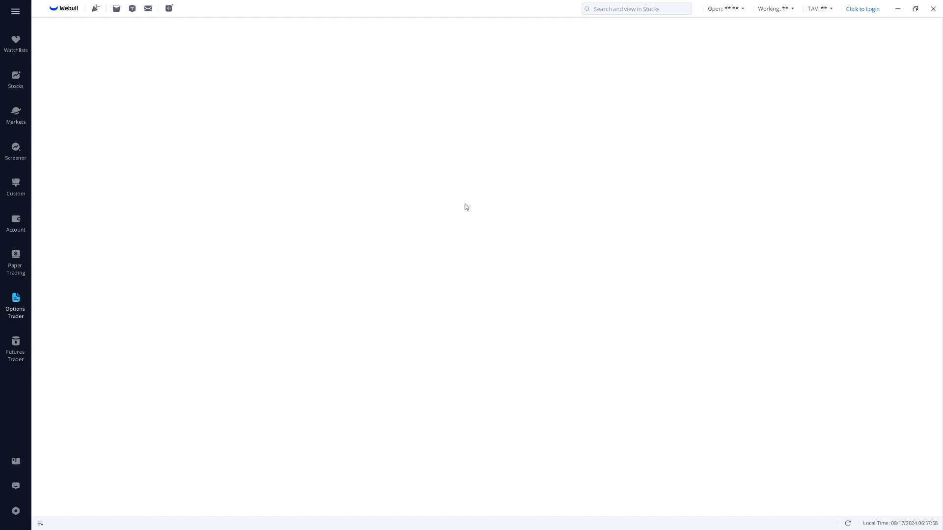
{"action": "left_click", "coordinate": [16, 42]}
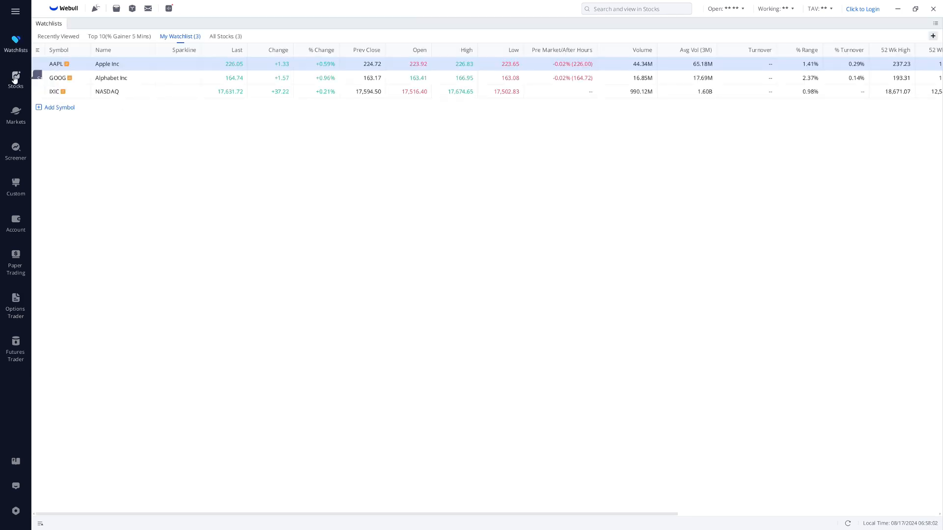
Step: On the AAPL stock page, review its Options, Note, News and Market News tabs
{"action": "left_click", "coordinate": [15, 80]}
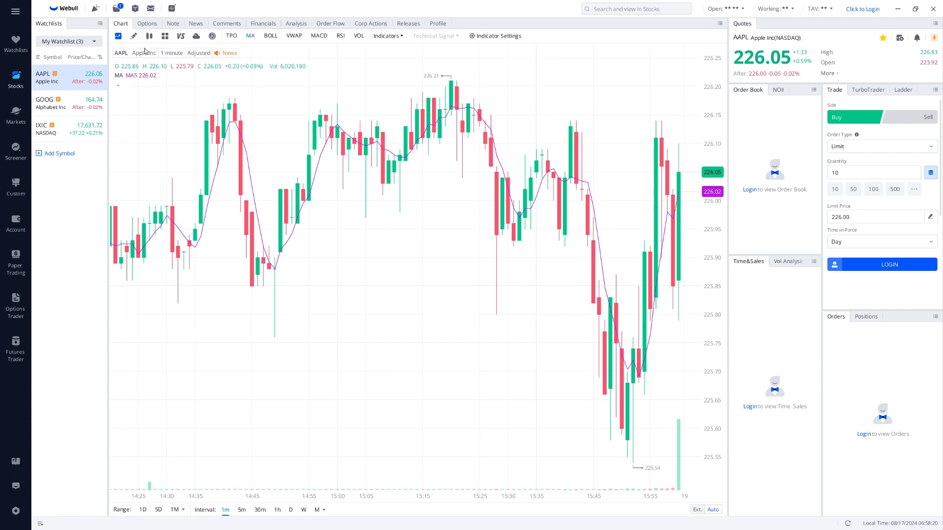
{"action": "left_click", "coordinate": [147, 24]}
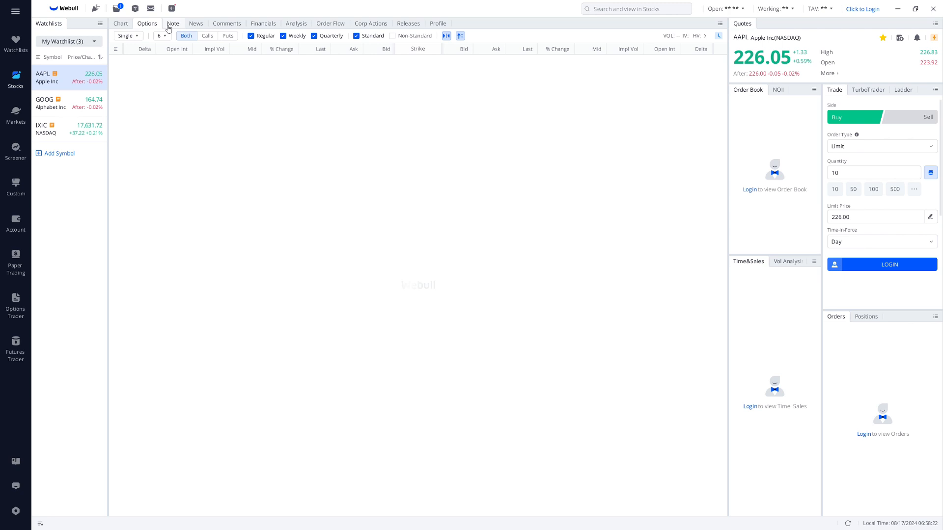
{"action": "left_click", "coordinate": [172, 24]}
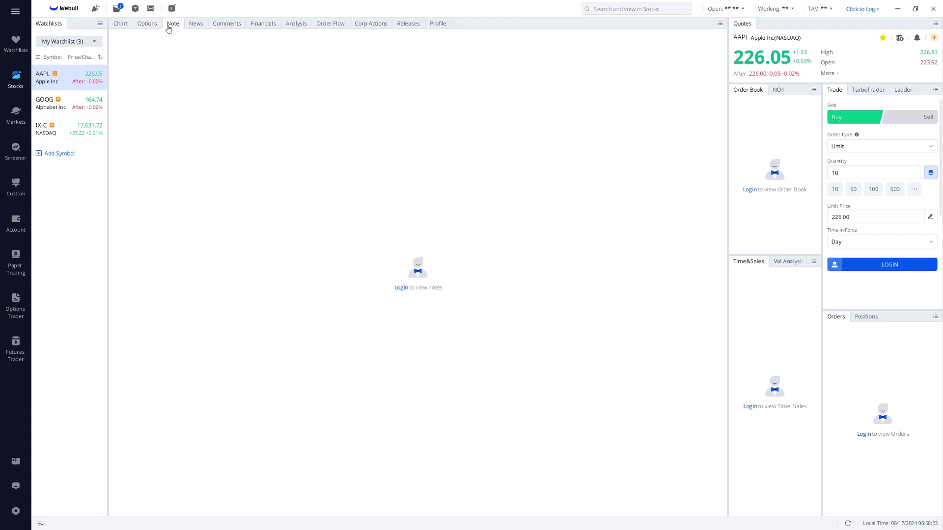
{"action": "left_click", "coordinate": [195, 23]}
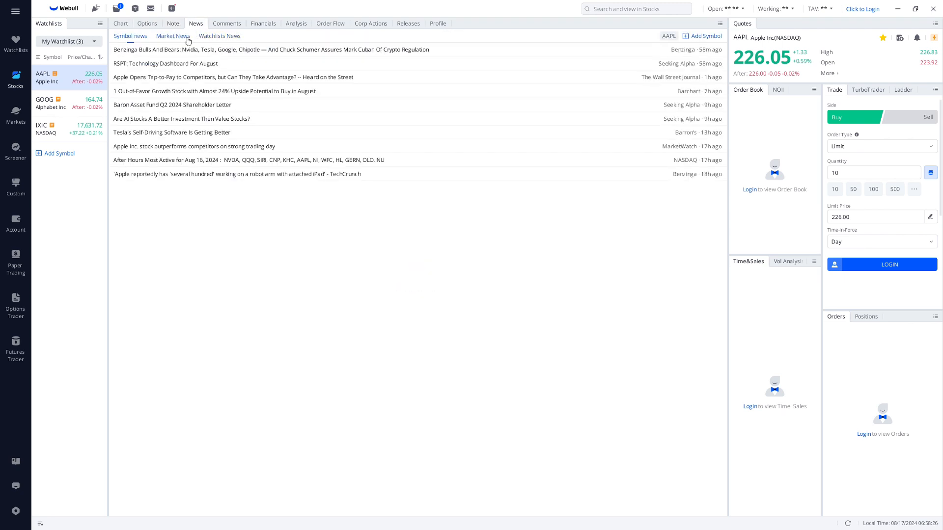
{"action": "left_click", "coordinate": [173, 37]}
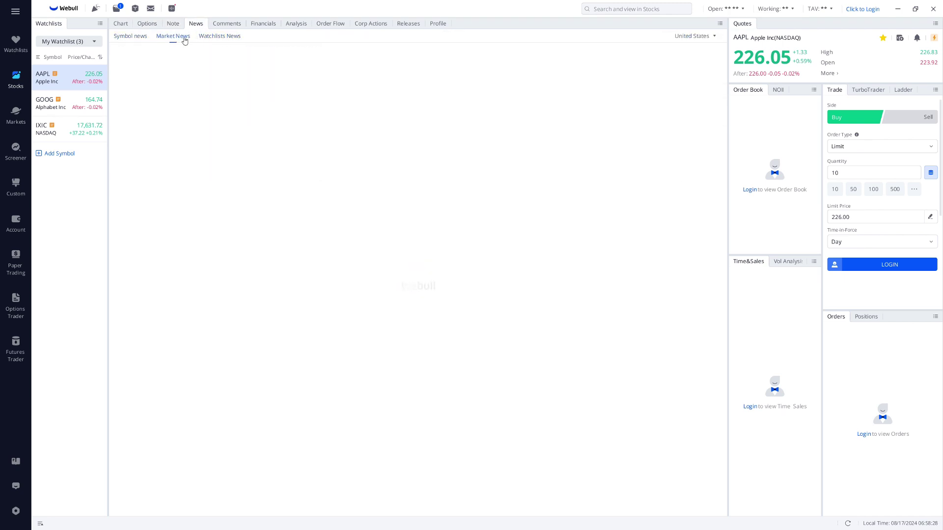
Step: Review AAPL's Comments, Financials, Analysis and Order Flow charts
{"action": "left_click", "coordinate": [226, 23]}
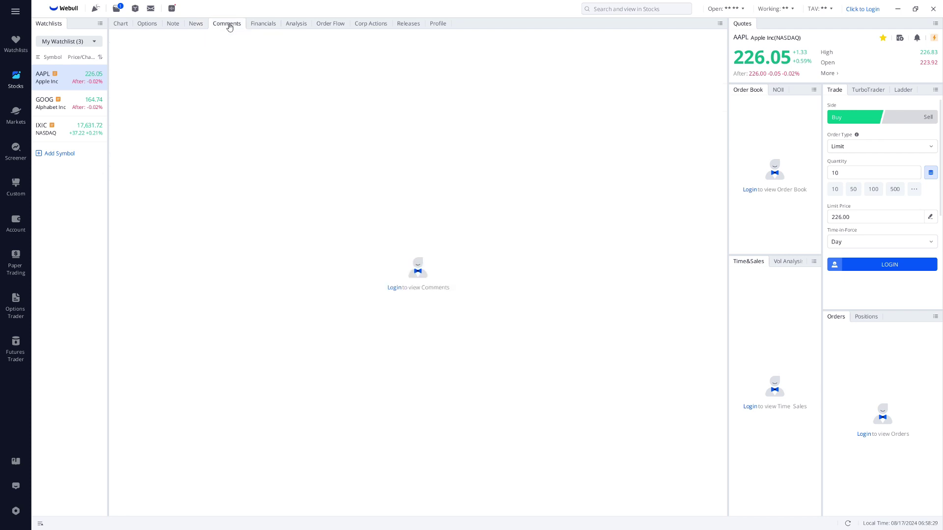
{"action": "left_click", "coordinate": [262, 24]}
{"action": "left_click", "coordinate": [297, 24]}
{"action": "left_click", "coordinate": [330, 24]}
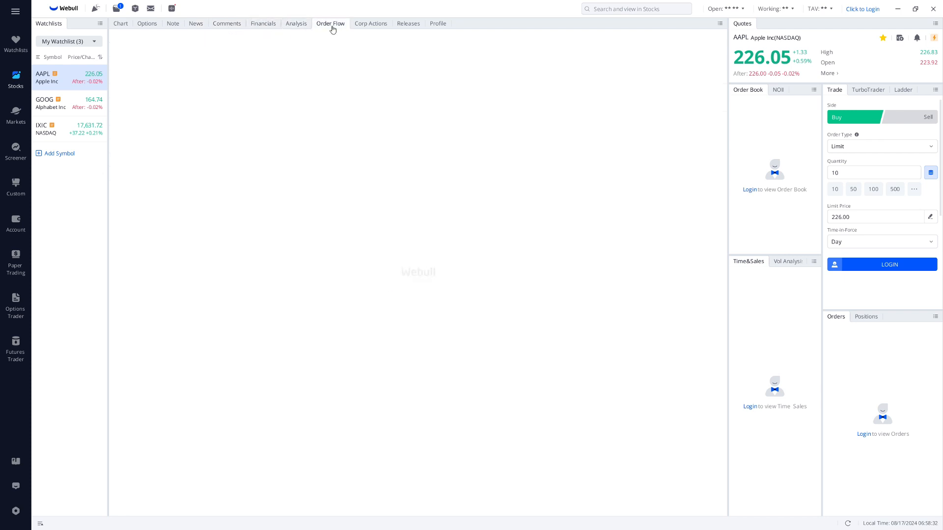